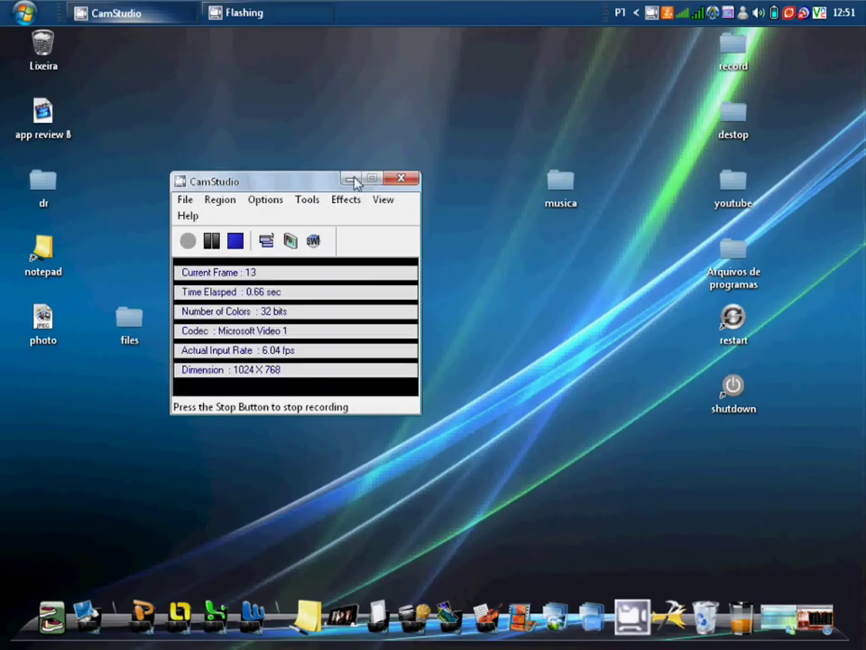
Minimize CamStudio so it keeps recording in the background
left_click(353, 181)
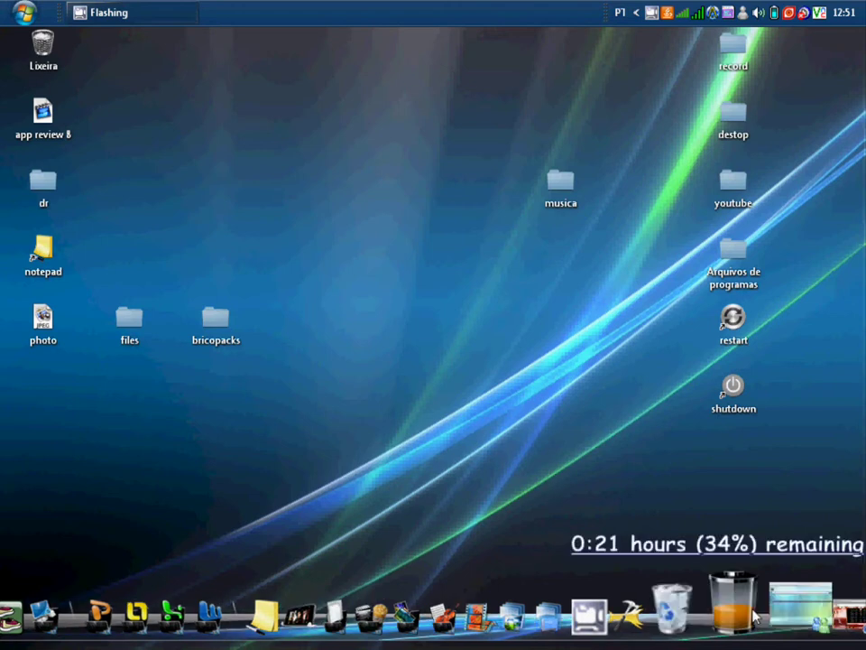
Open the untitled Gmail message from Hudson and download its photo.jpg attachment
left_click(810, 612)
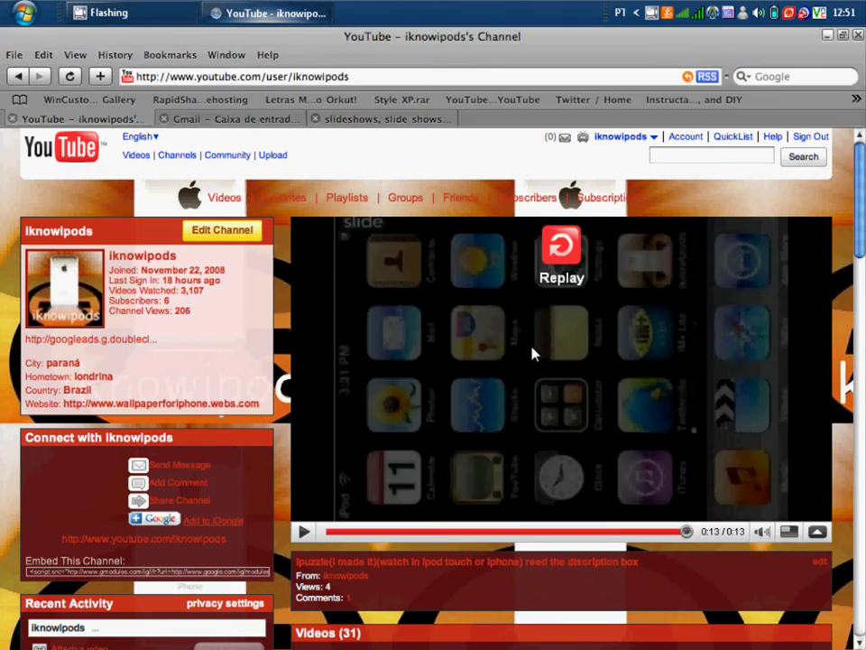
left_click(249, 119)
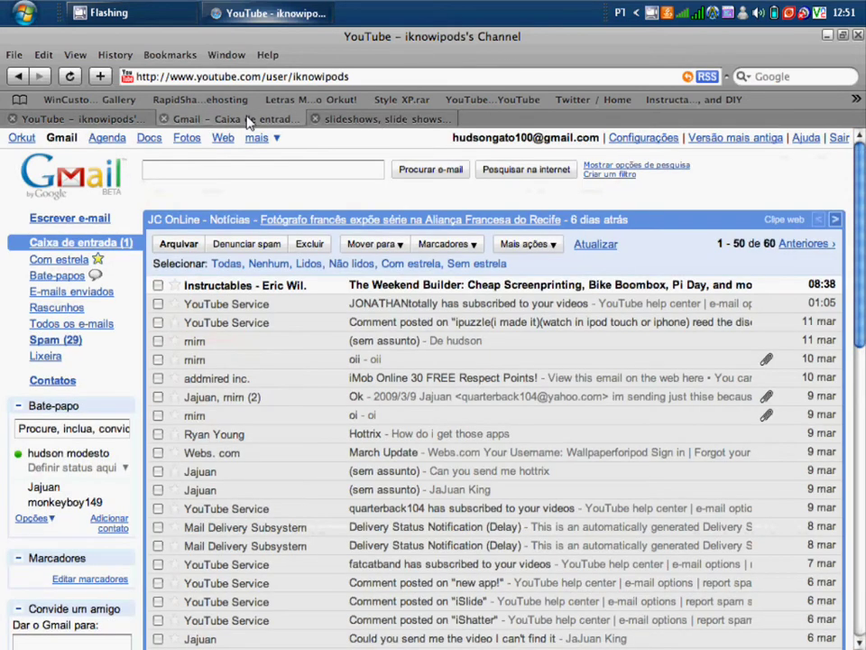
left_click(199, 343)
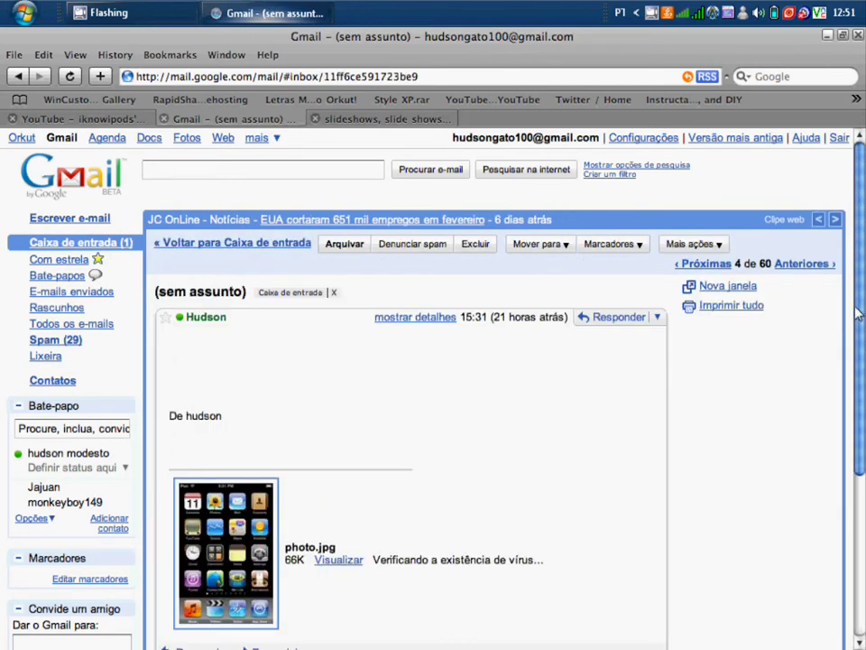
scroll(553, 427, "down", 2)
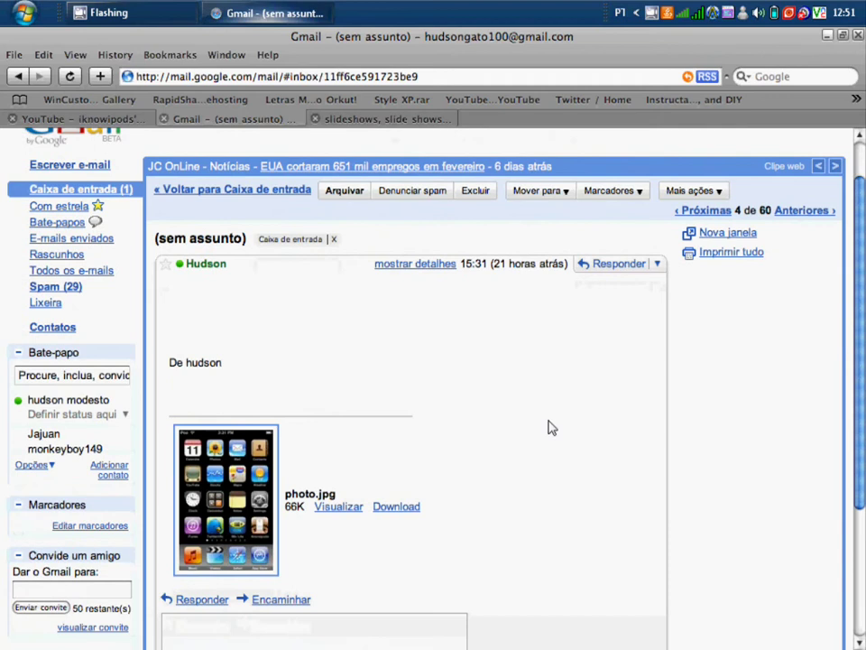
left_click(395, 507)
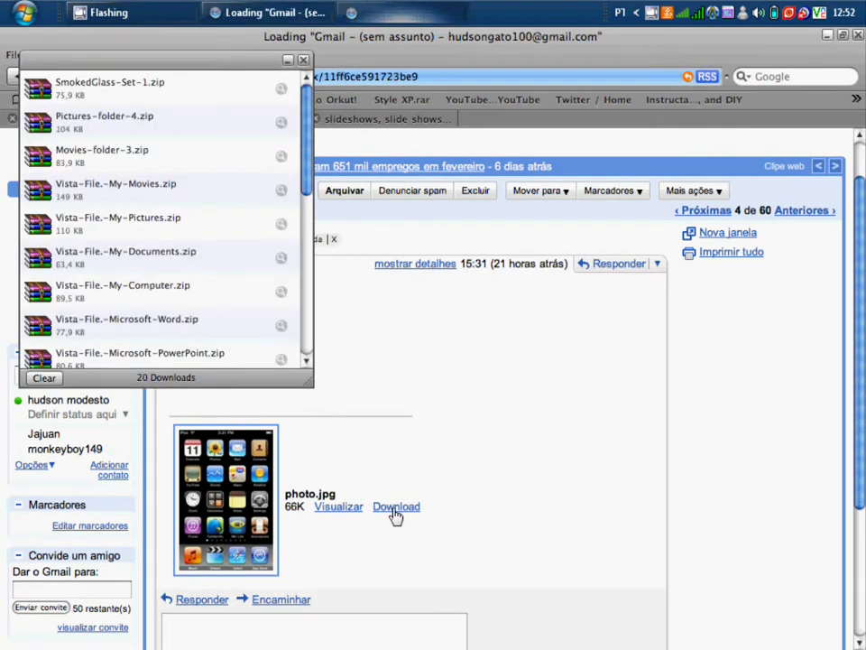
Rotate the downloaded screenshot counterclockwise and save it over 'photo' on the Desktop
left_click(491, 396)
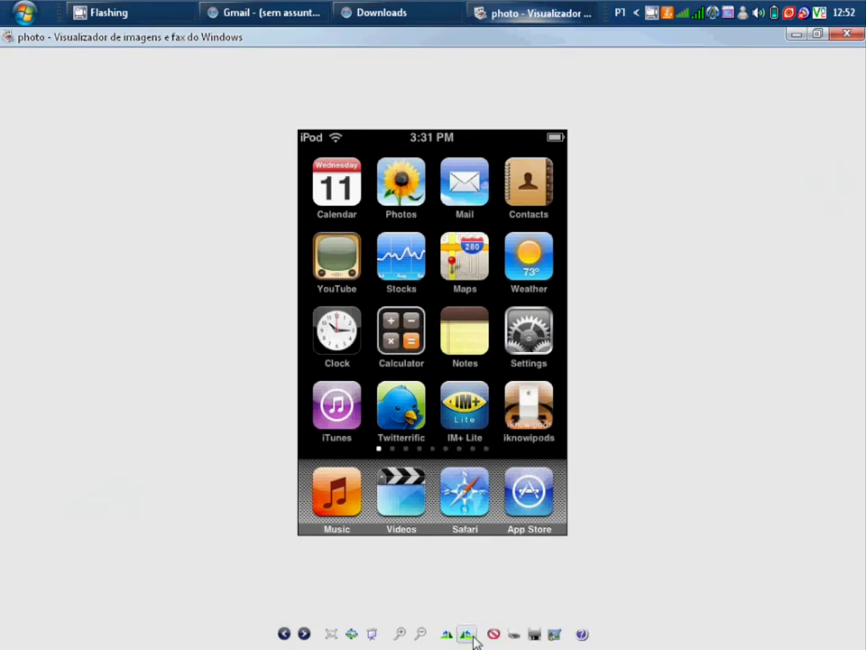
left_click(468, 635)
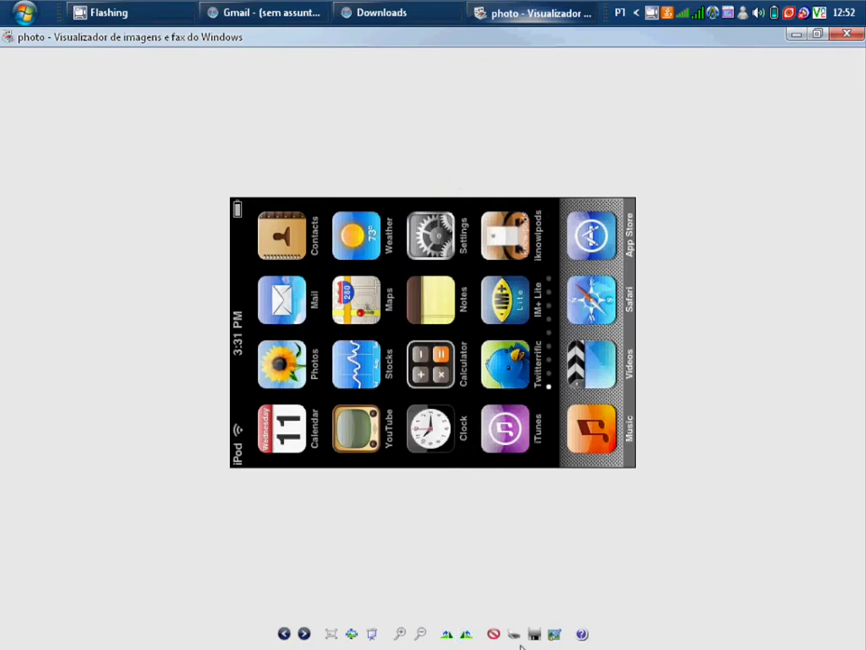
left_click(535, 635)
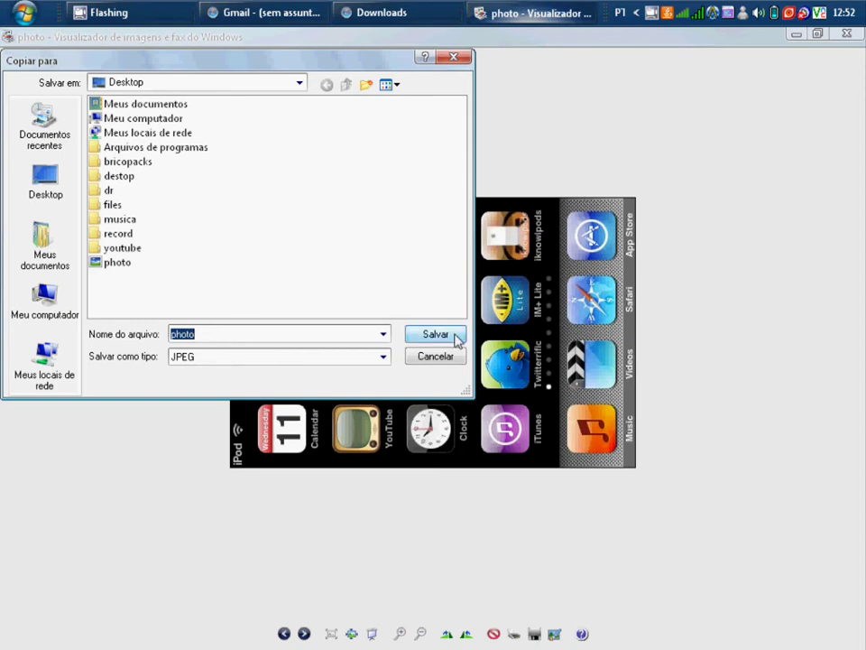
left_click(442, 334)
left_click(393, 393)
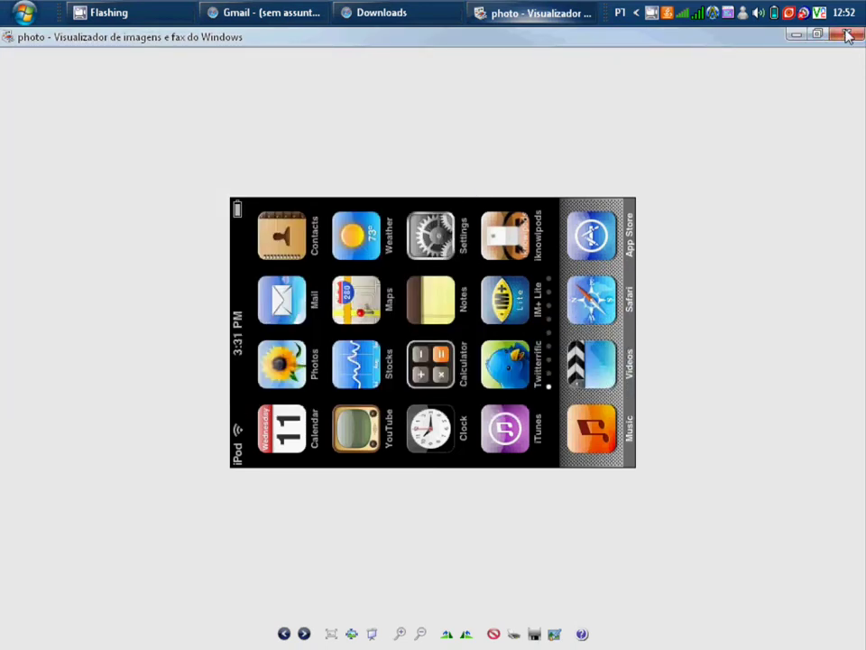
Close the image viewer and downloads list, and minimize the browser
left_click(848, 33)
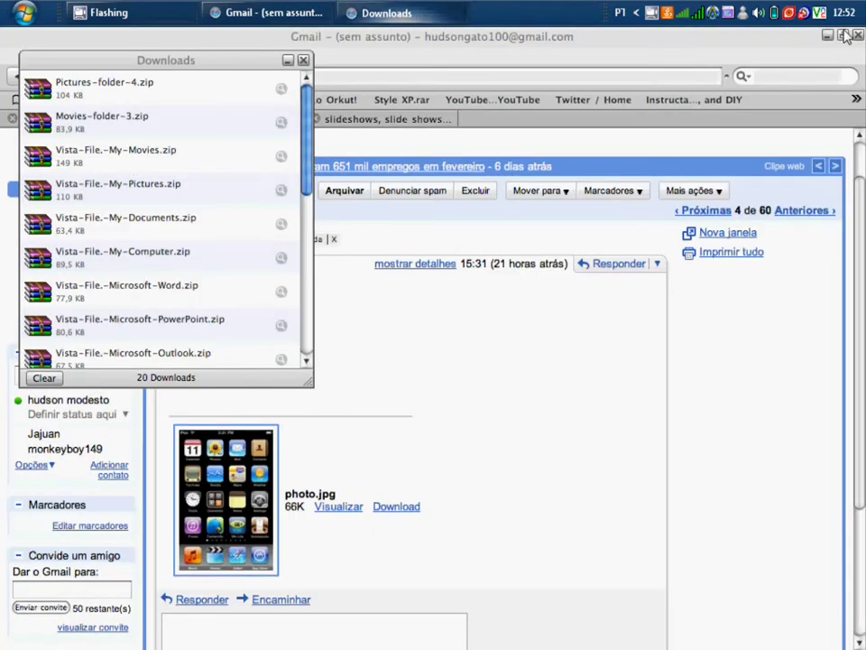
left_click(303, 59)
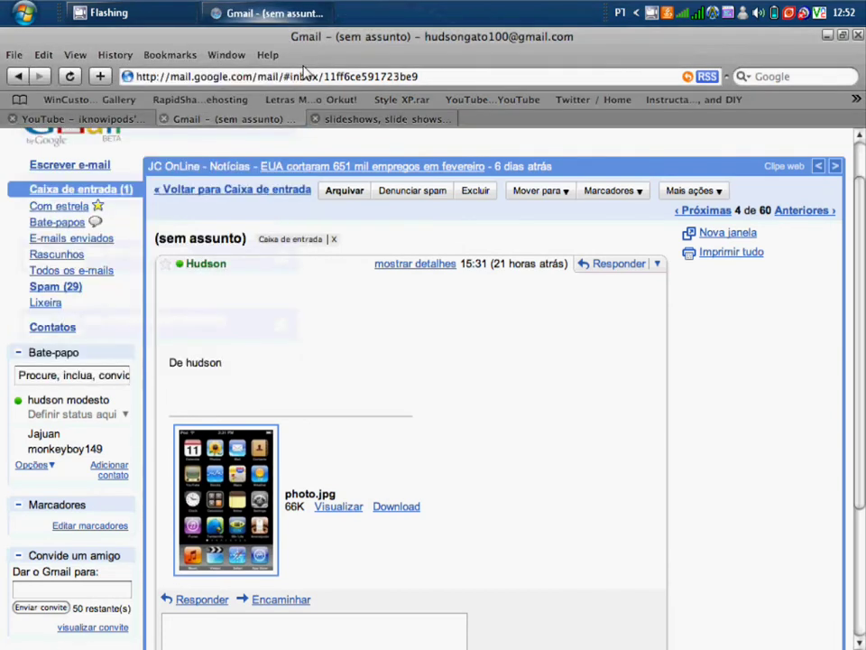
left_click(829, 37)
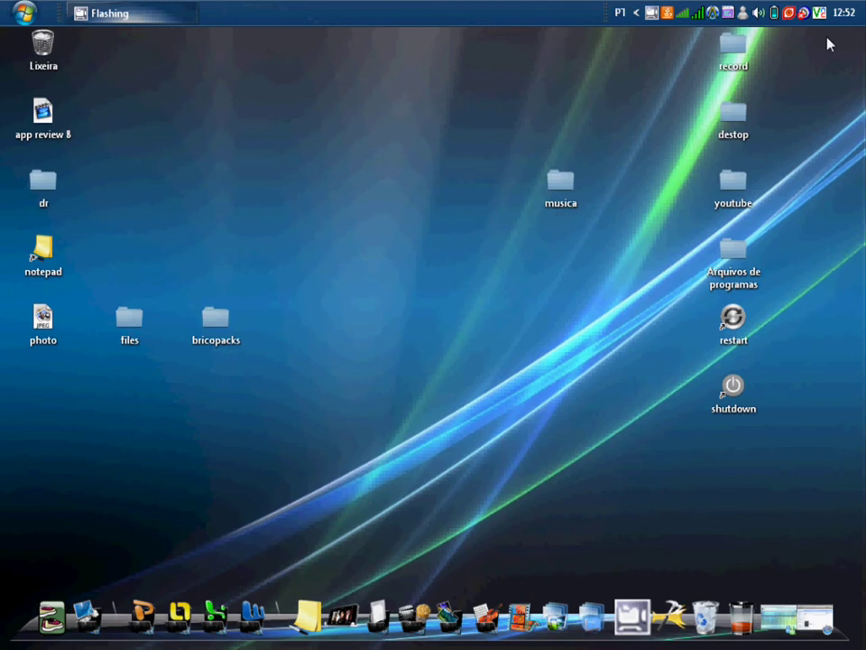
Verify the Desktop photo is rotated, then return to the Slide.com tab
double_click(48, 327)
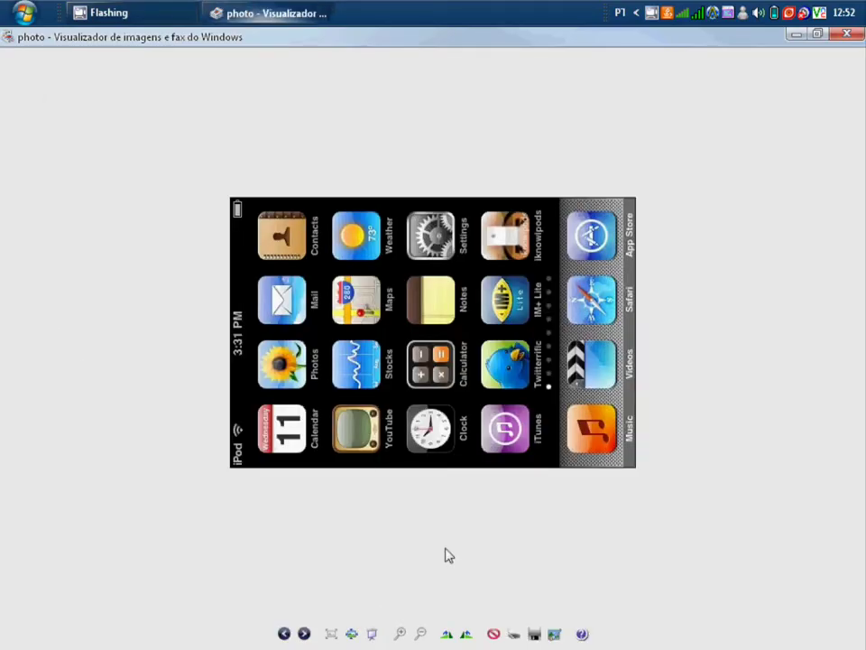
left_click(847, 34)
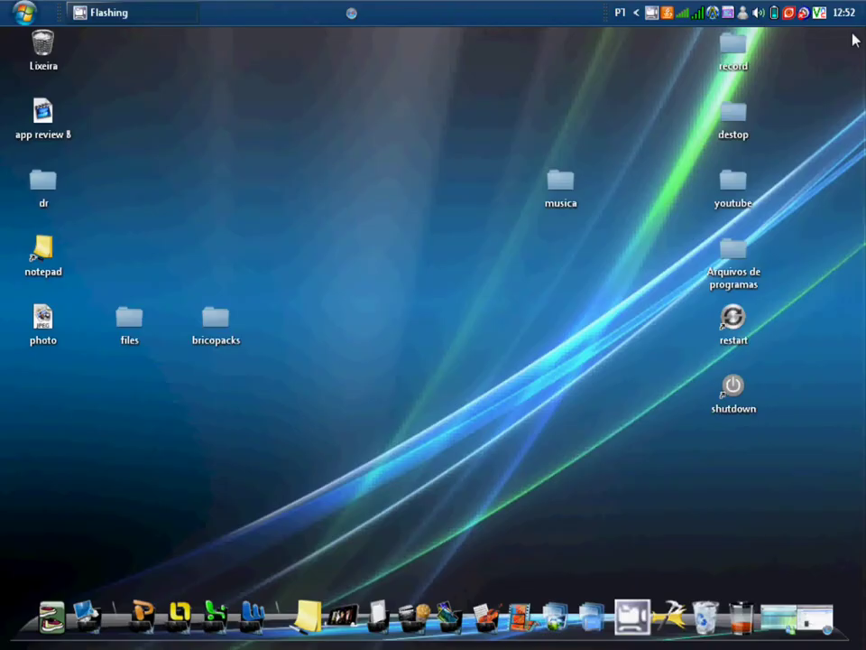
left_click(817, 618)
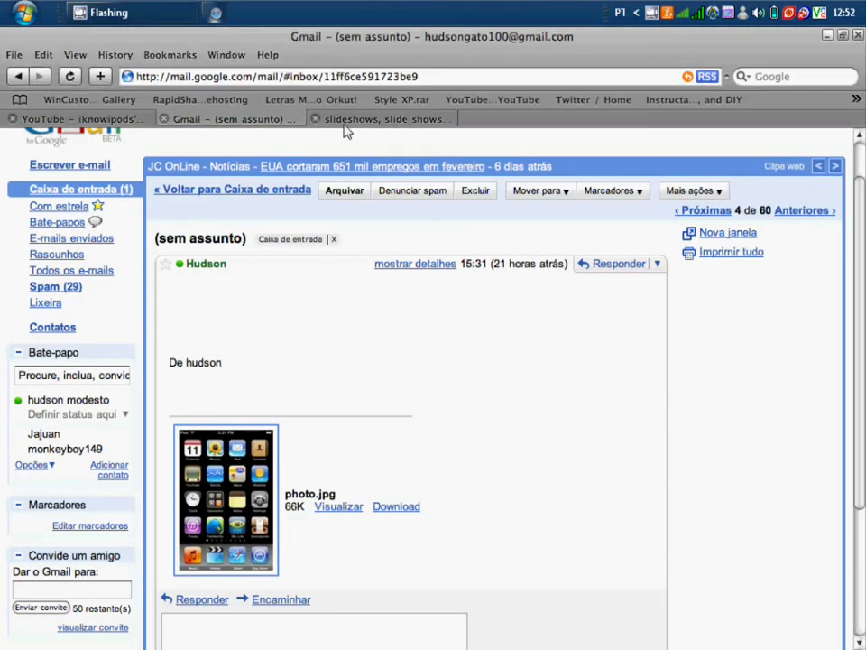
left_click(383, 119)
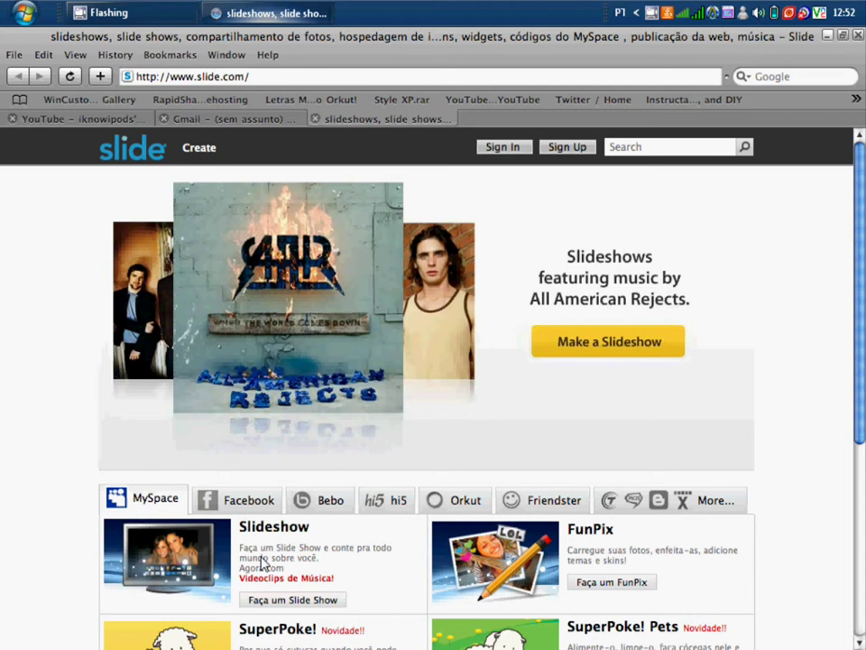
Choose 'Faça um Slide Show' on the Slide.com home page
left_click(206, 560)
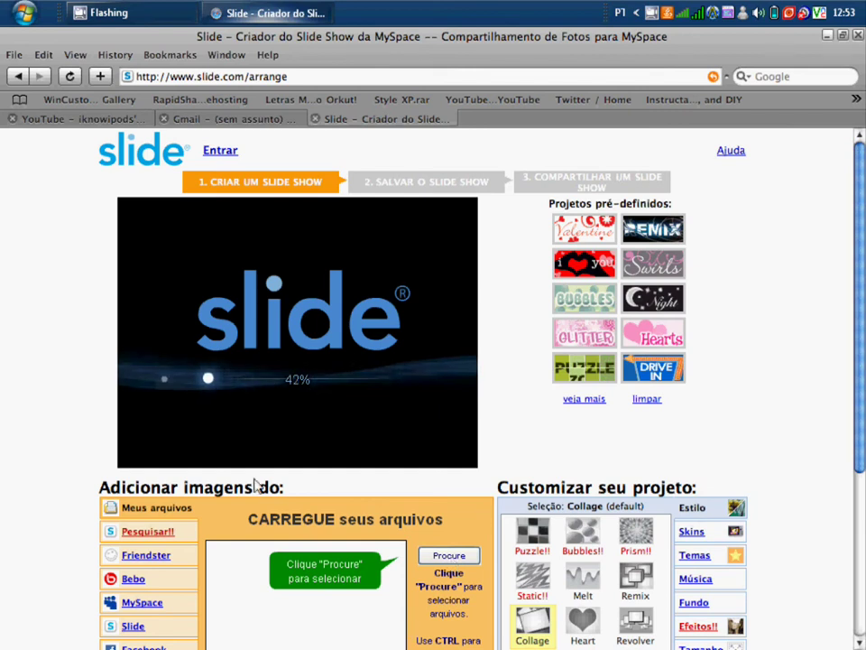
Upload photo.jpg from the Desktop into the slideshow
left_click(449, 556)
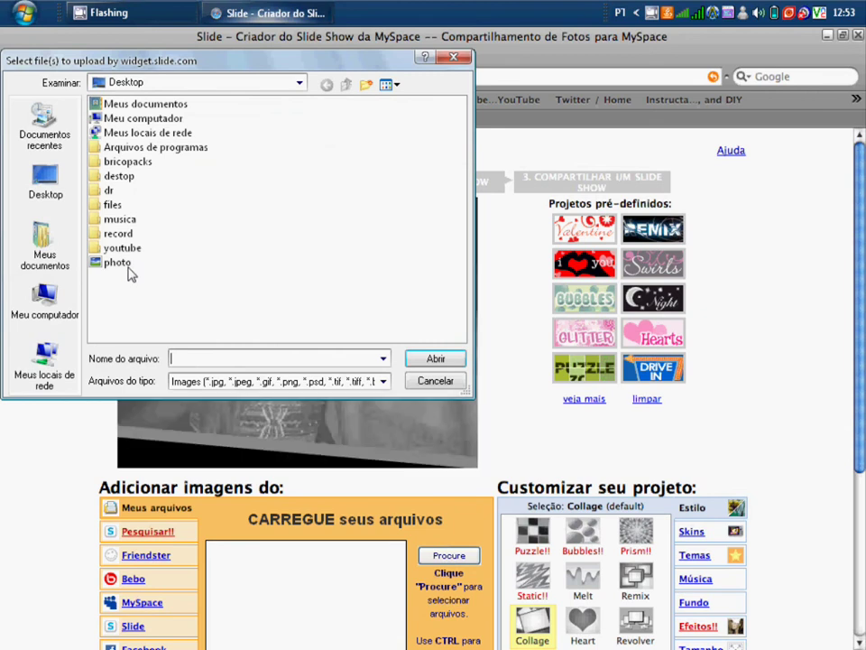
double_click(116, 261)
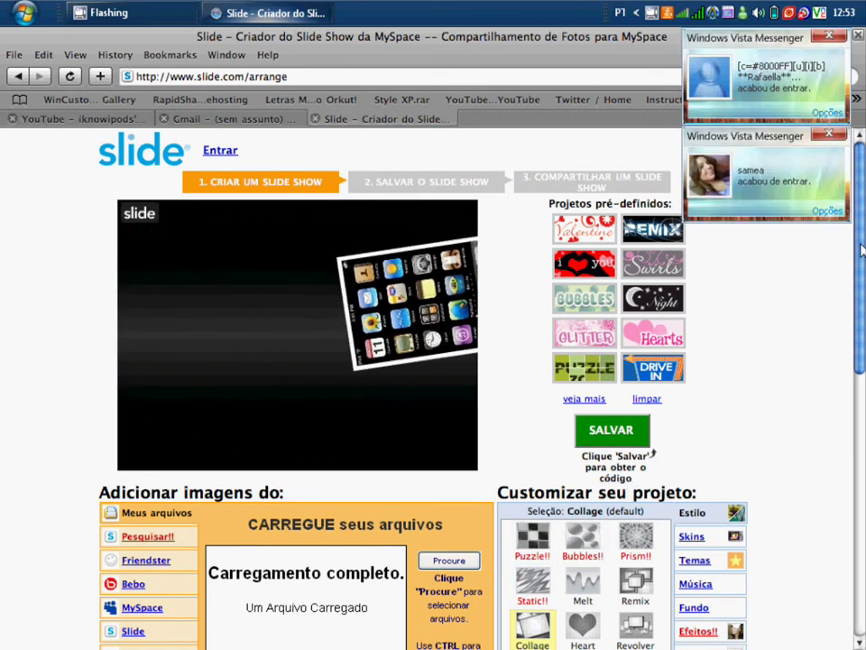
scroll(860, 250, "down", 1)
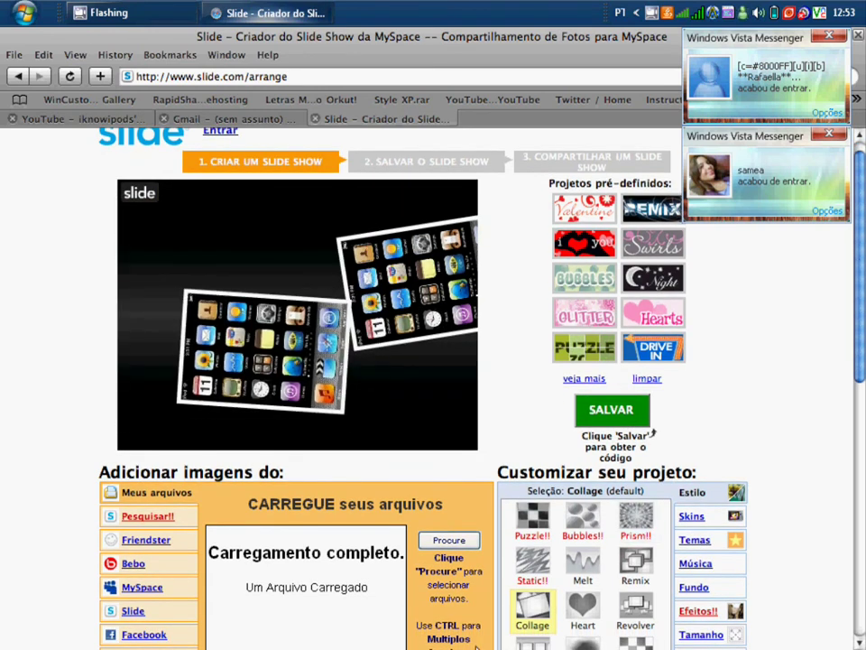
Pick the Static!! style under 'Customizar seu projeto'
left_click(532, 565)
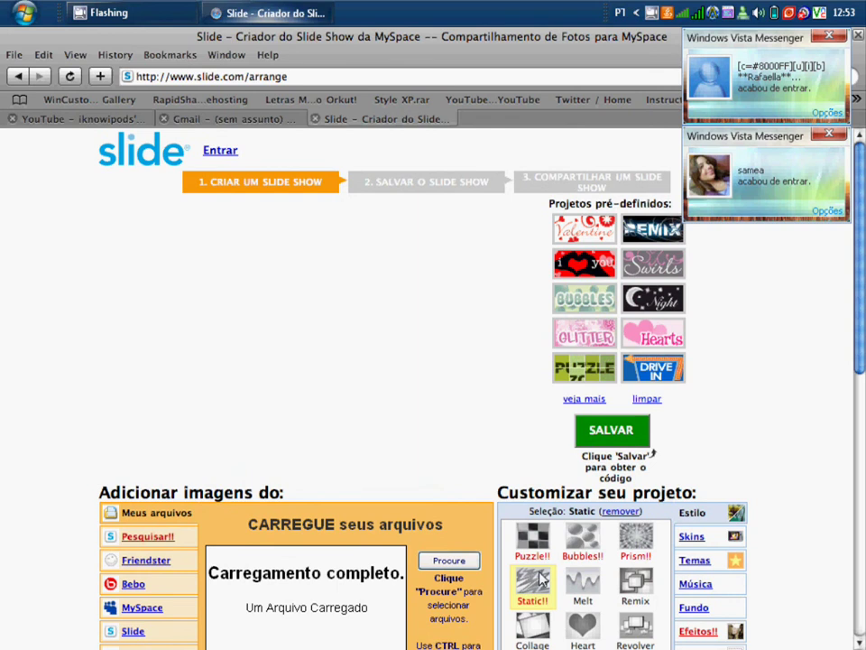